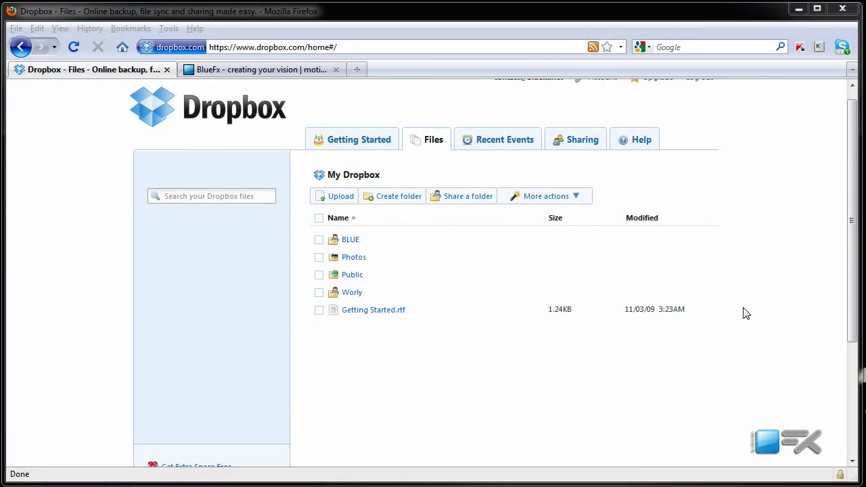
- Browse the Pro 50 and Pro 100 upgrade plans, highlighting the Pro 50 plan name
click(653, 84)
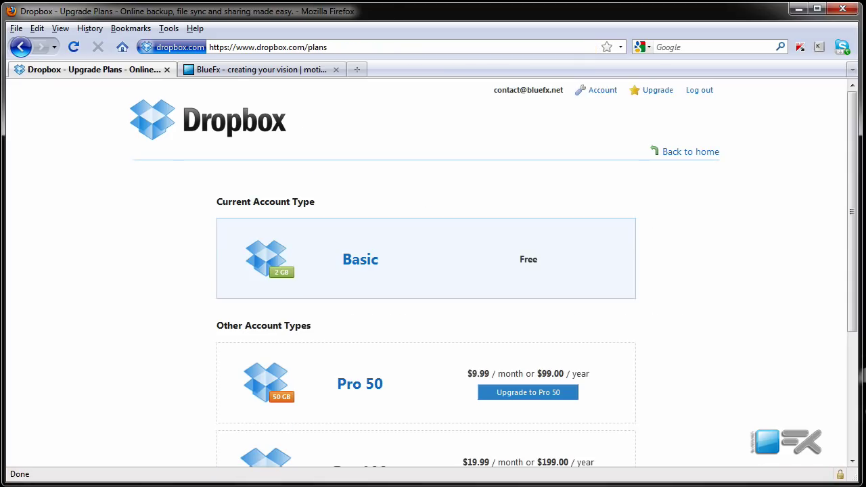
scroll(103, 297, down, 1)
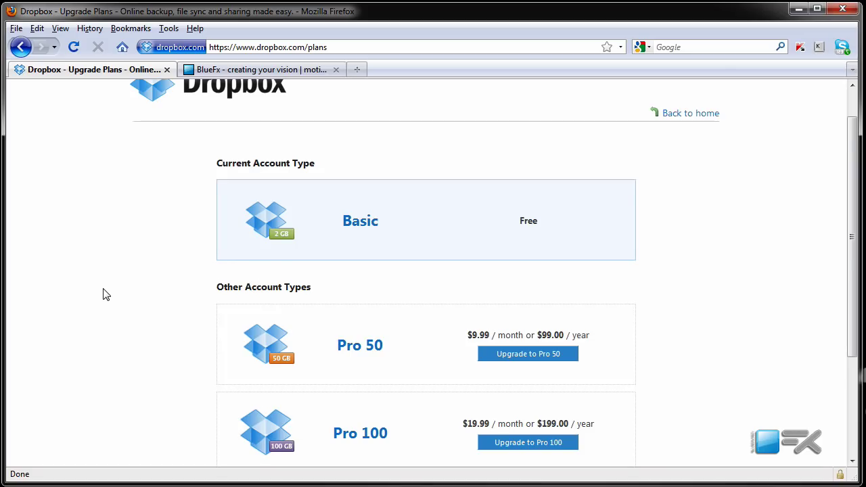
scroll(104, 294, down, 1)
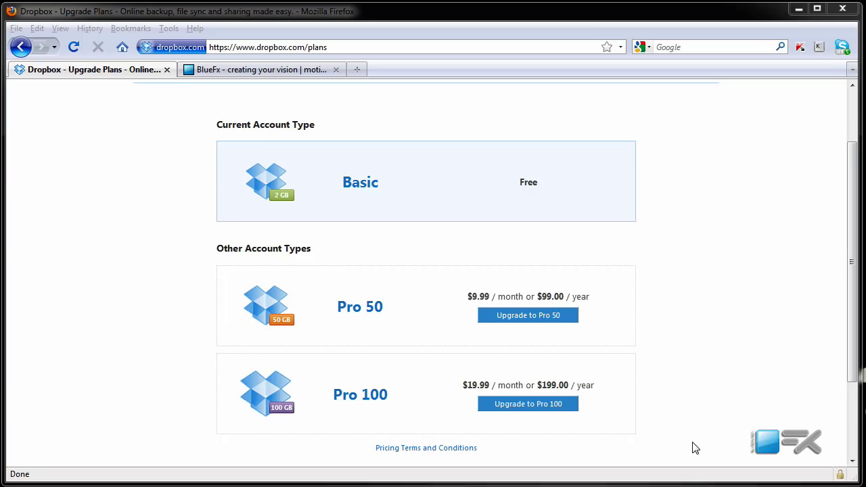
drag(326, 308, 387, 323)
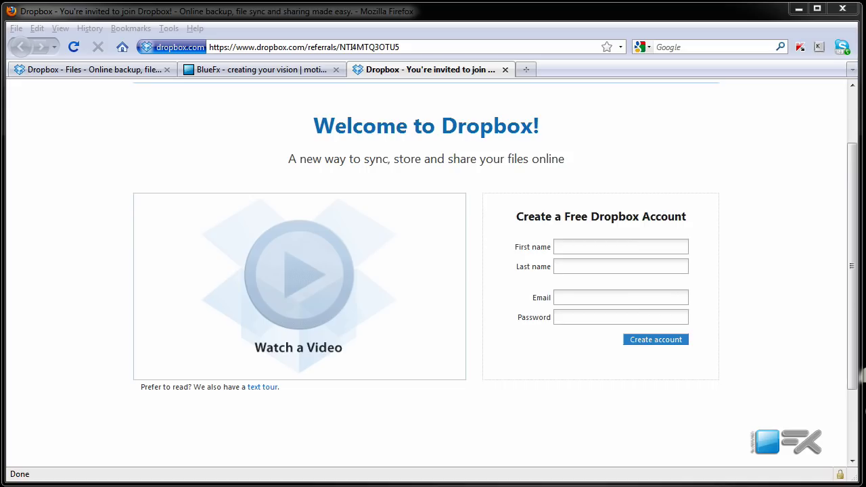
- Return to the online My Dropbox file list and bring the local My Dropbox folder into view
click(104, 72)
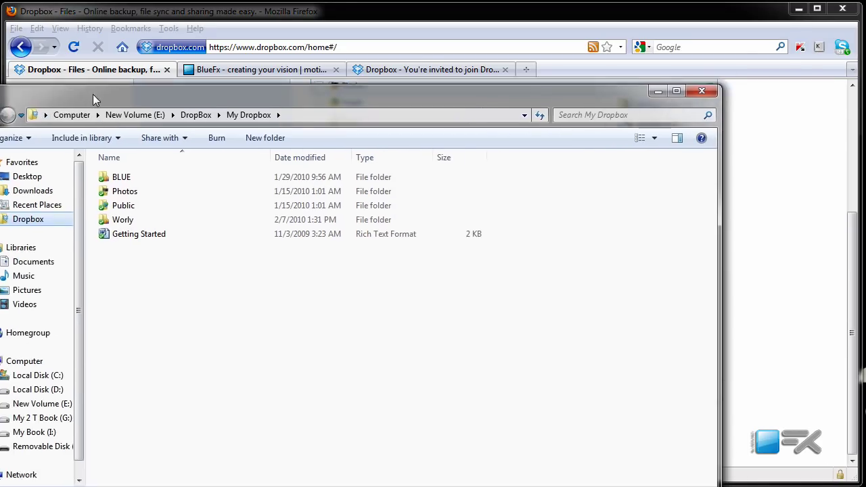
drag(21, 105, 153, 58)
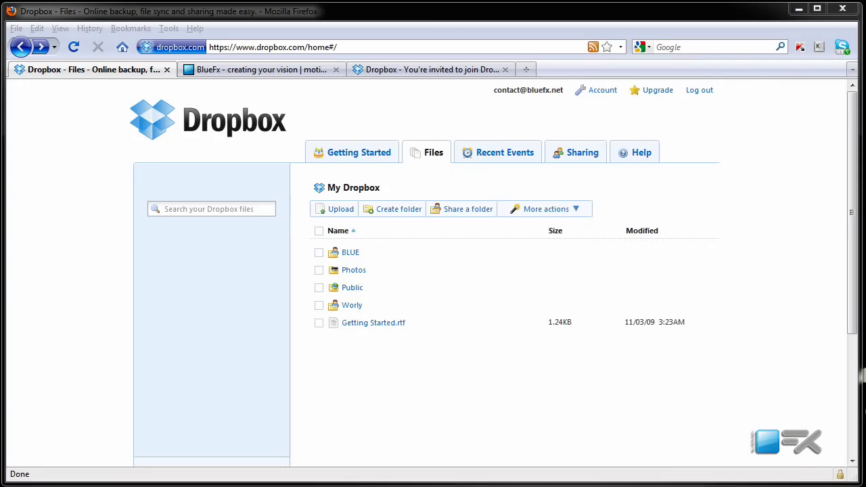
- Start sharing a newly created folder named 'footage'
click(580, 154)
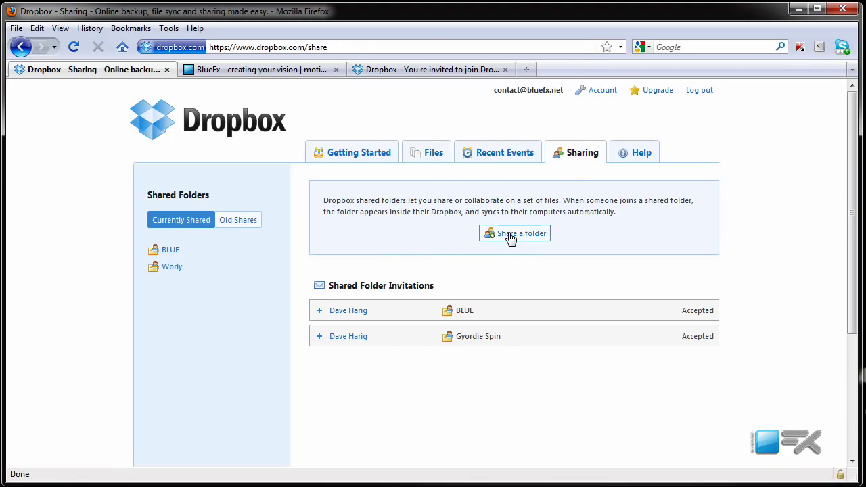
click(511, 237)
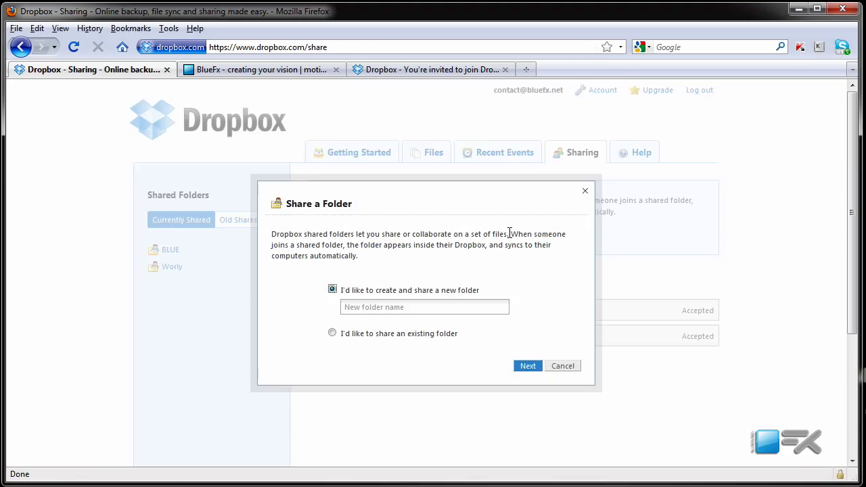
click(399, 310)
text(footage)
click(526, 367)
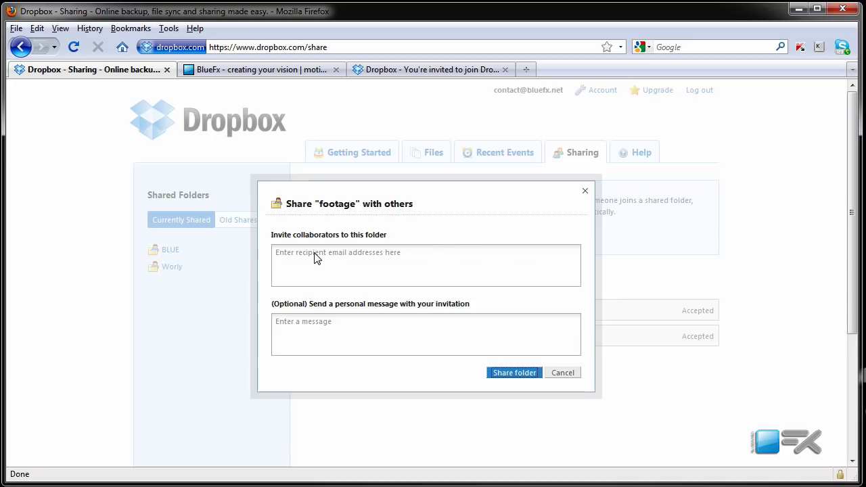
- Invite the client's e-mail address with the message 'instructions' and share footage
text(testing@email.com)
click(348, 343)
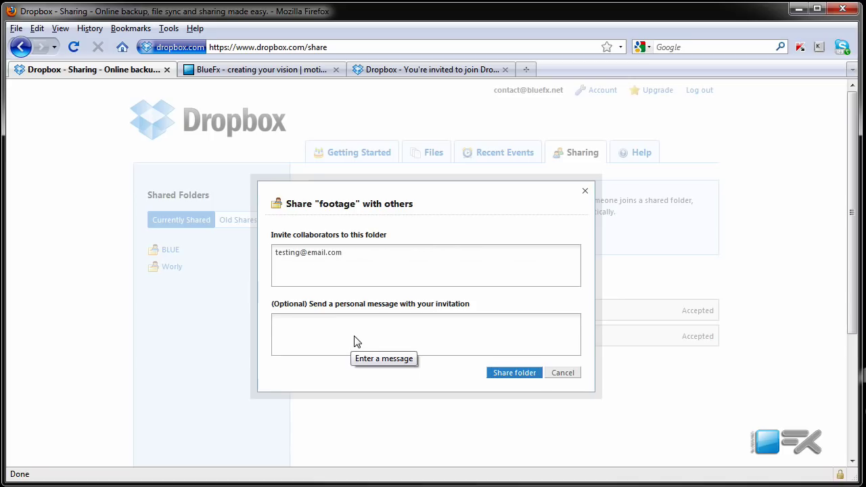
text(instructions)
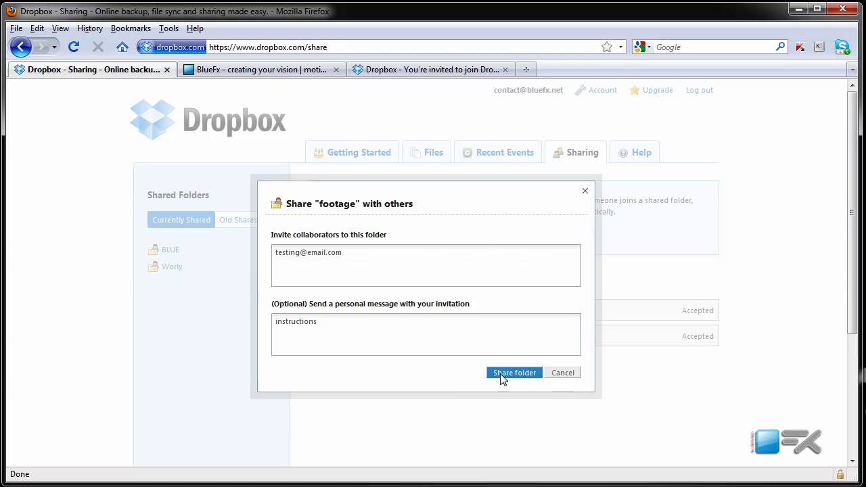
click(501, 374)
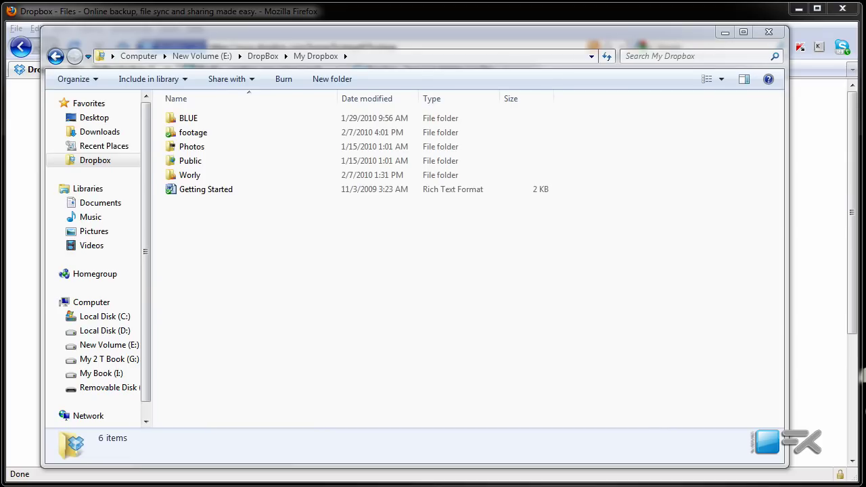
- Open the local footage folder and copy the 168 MB BlueFx2 video into it
click(100, 161)
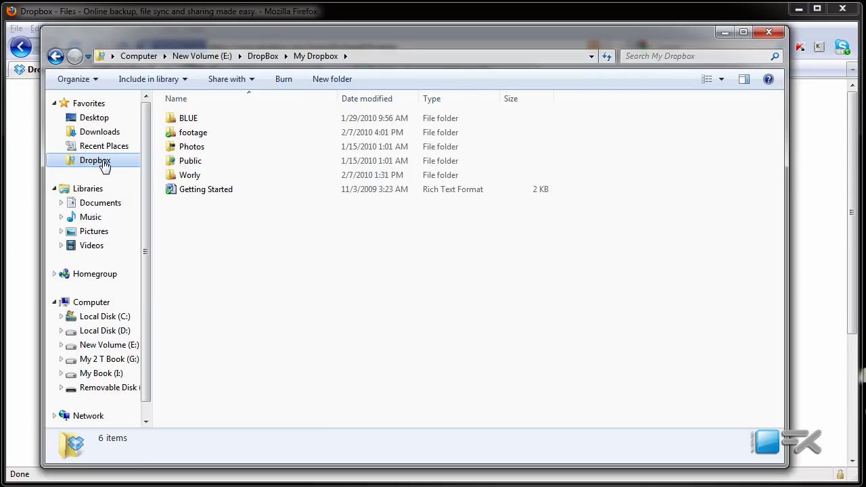
double_click(202, 138)
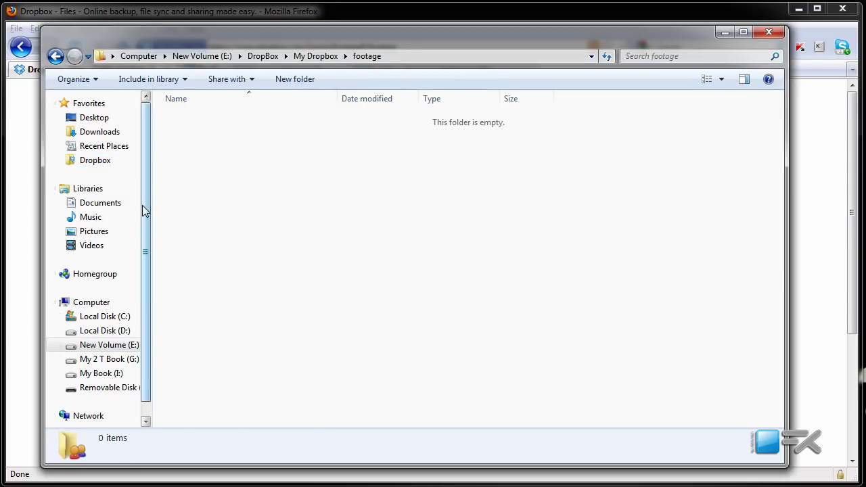
mouse_move(865, 351)
mouse_down()
mouse_move(196, 346)
mouse_move(256, 201)
mouse_up()
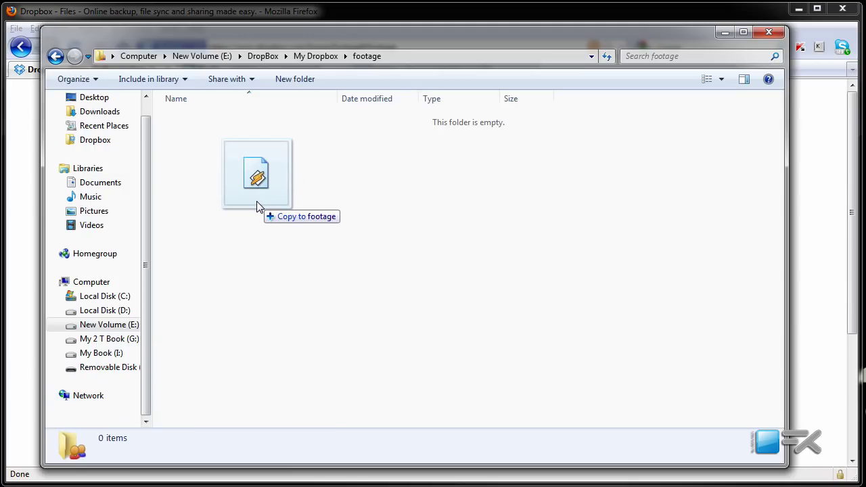
drag(257, 201, 257, 201)
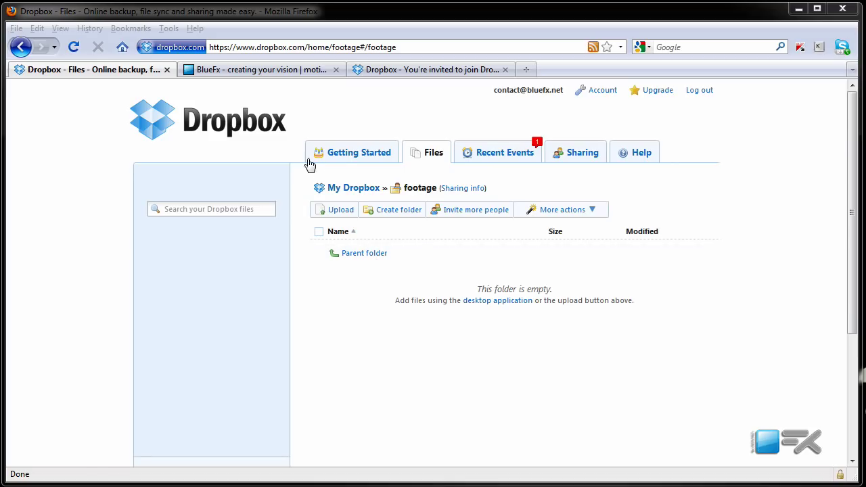
- View the Dropbox tour, then return to the checklist and highlight the earned 250 MB bonus
click(338, 159)
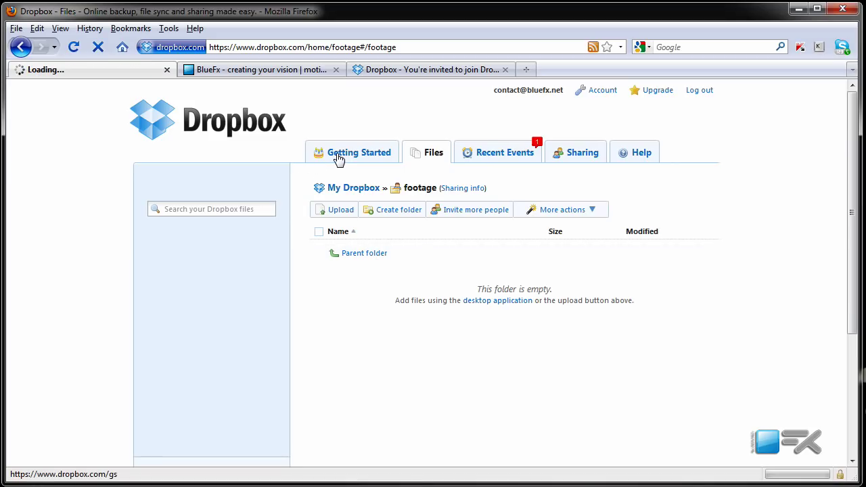
scroll(365, 179, down, 1)
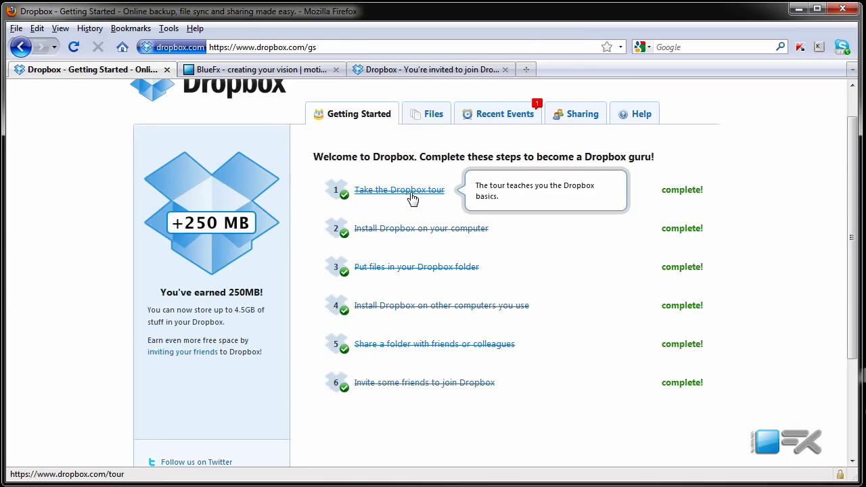
click(414, 194)
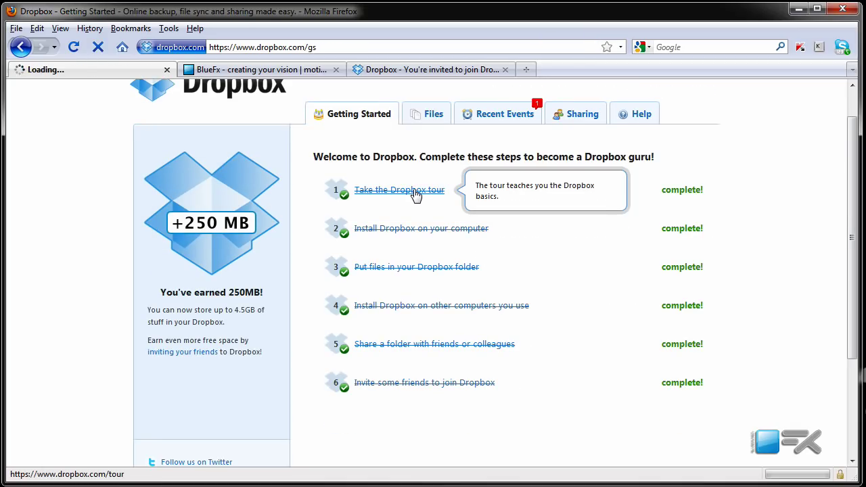
scroll(417, 194, down, 1)
scroll(416, 194, down, 2)
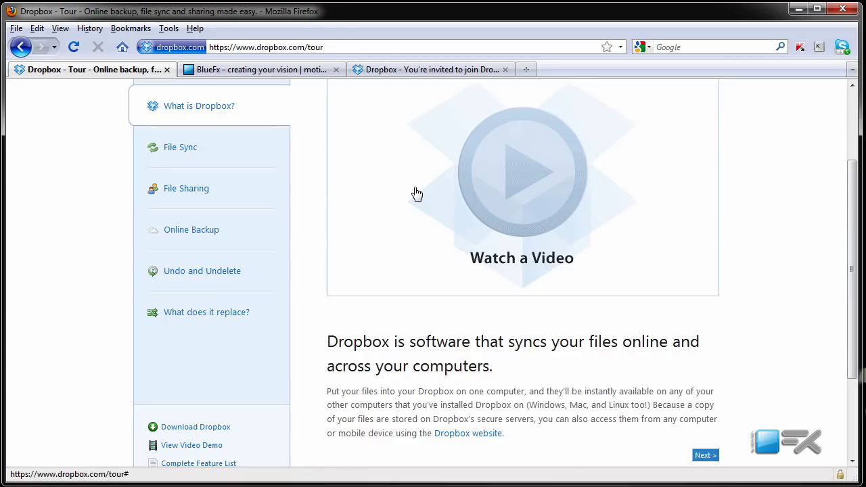
scroll(417, 194, up, 2)
scroll(417, 194, up, 1)
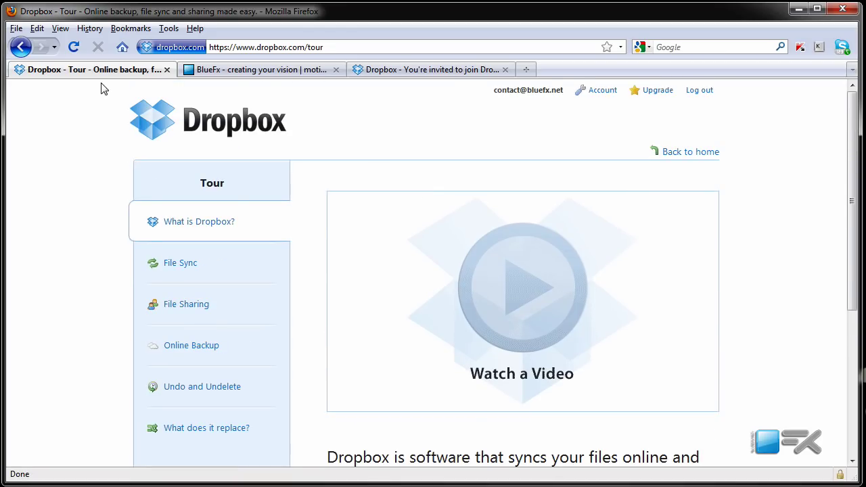
click(21, 46)
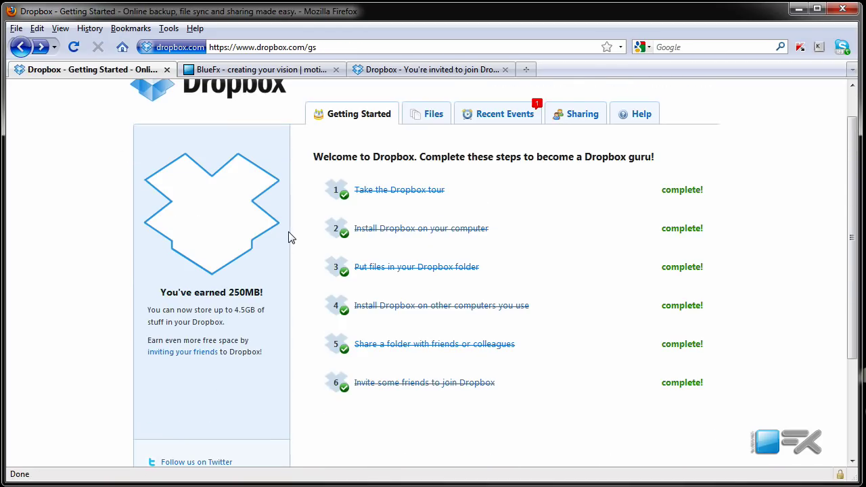
drag(228, 292, 261, 293)
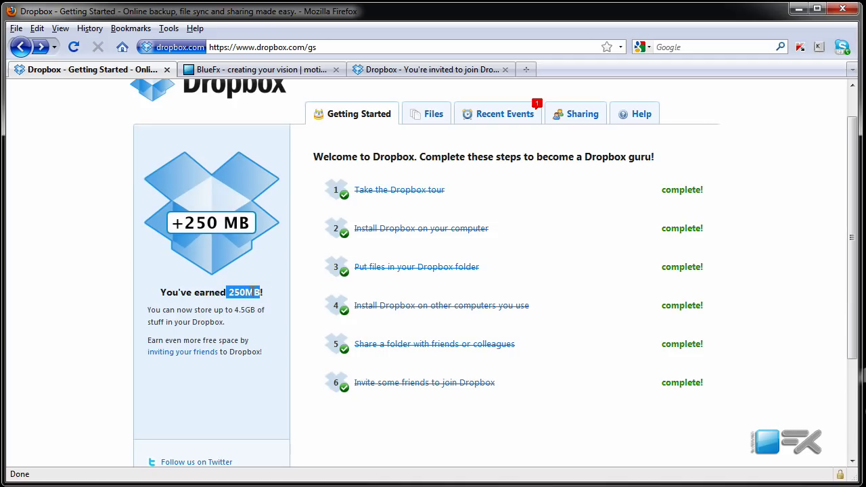
- Scroll down Getting Started and follow 'Invite some friends to join Dropbox'
click(304, 223)
scroll(304, 223, down, 2)
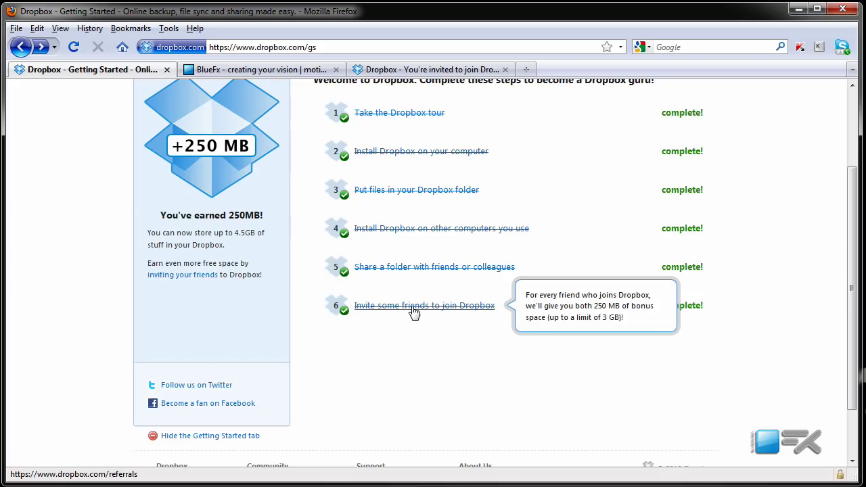
click(429, 310)
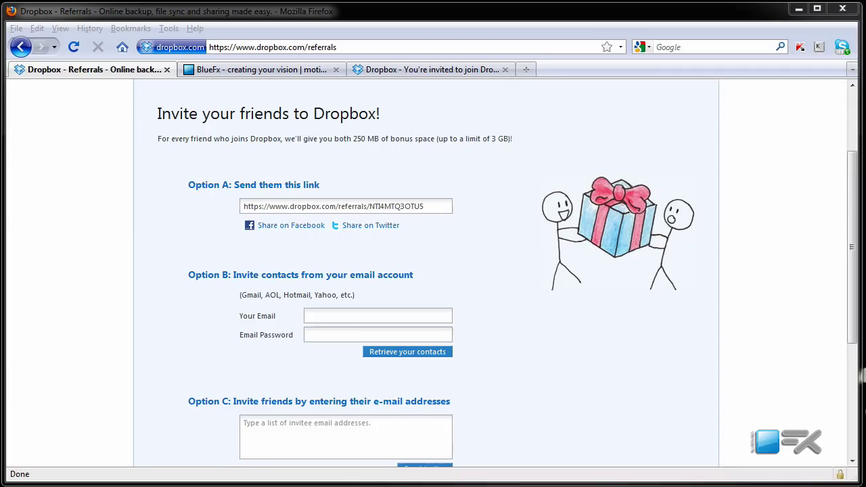